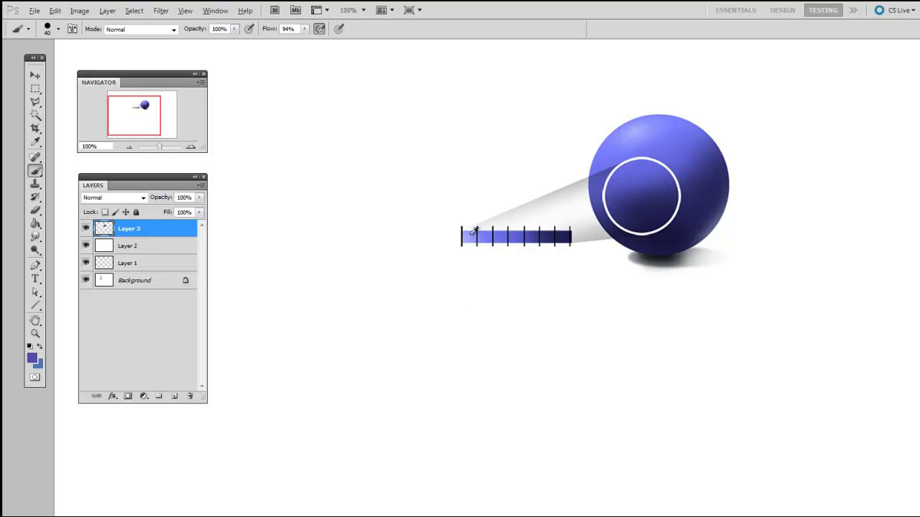
- Sample successive blues from the gradient strip and paint a vertical swatch of each below it with the 40 px brush
mouse_move(461, 271)
left_mouse_down()
mouse_move(462, 289)
mouse_move(534, 286)
mouse_move(556, 274)
mouse_move(553, 298)
left_mouse_up()
left_click(506, 236, "alt")
left_click(551, 240, "alt")
left_click(570, 240, "alt")
mouse_move(580, 266)
left_mouse_down()
mouse_move(578, 300)
mouse_move(532, 304)
left_mouse_up()
- Enlarge the brush to 100 px and paint patches of the strip's lightest and darkest blues in the blank area below
scroll(402, 309, "down", 3)
key("bracketright")
key("bracketright")
key("bracketright")
key("bracketright")
key("bracketright")
key("bracketright")
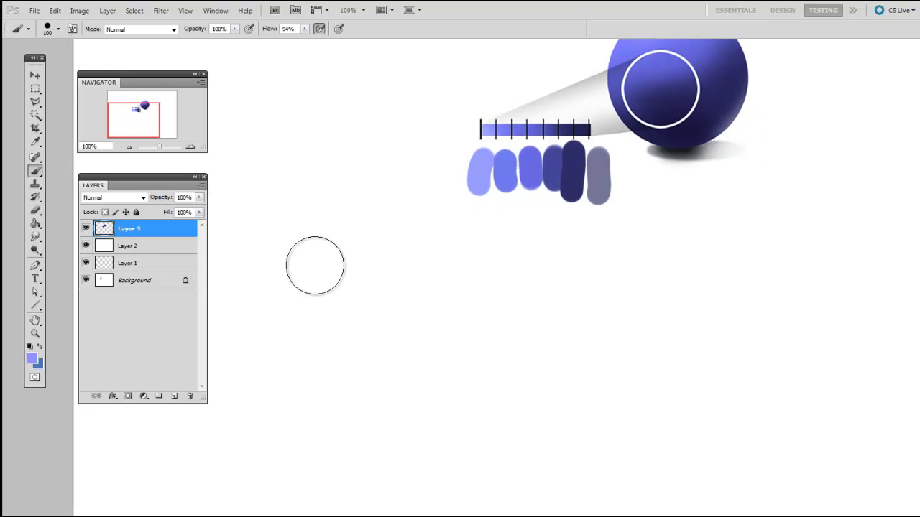
left_click(303, 271)
left_click(582, 129, "alt")
left_click(429, 266)
left_click_drag(589, 338, 590, 351)
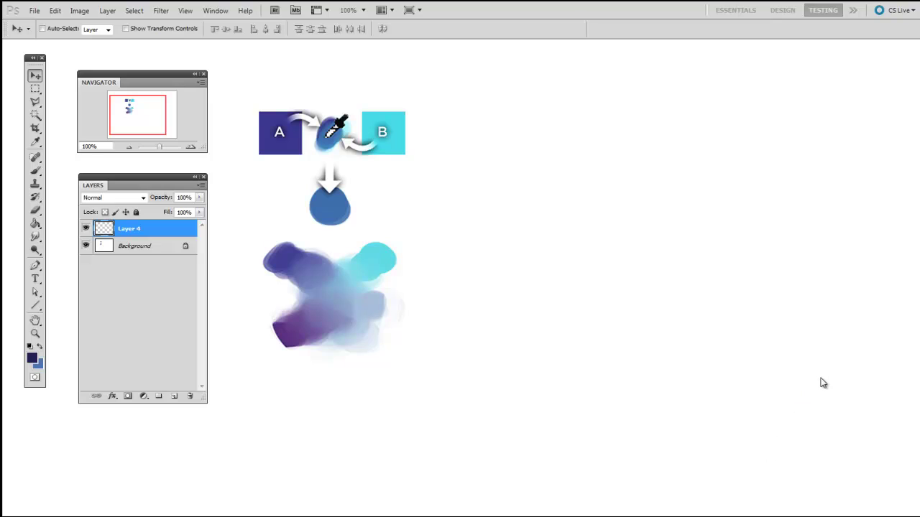
- Create a new layer above Layer 4 and choose the hard round 19 px brush preset
key("ctrl+shift+alt+n")
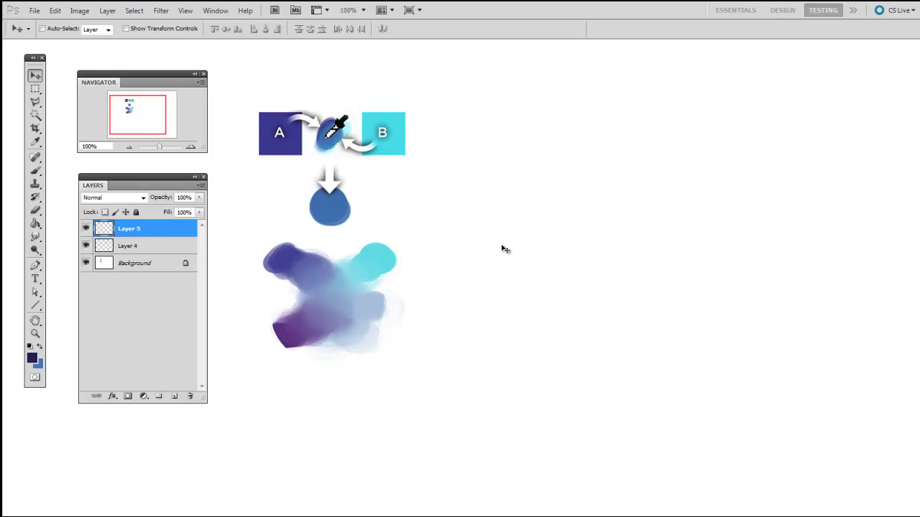
key("b")
right_click(506, 244)
double_click(516, 311)
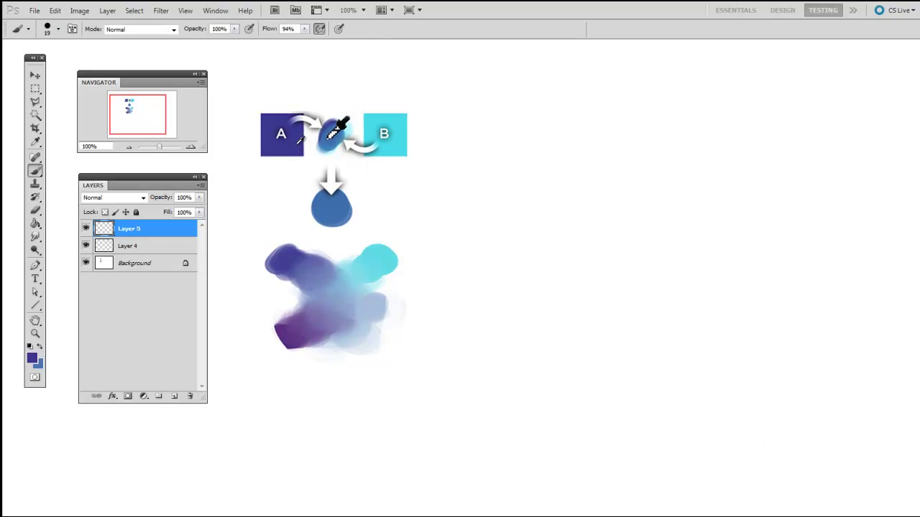
- Enlarge the brush to 80 px and paint a round dark purple swatch in square A's colour on the blank canvas
key("bracketright")
key("bracketright")
key("bracketright")
key("bracketright")
key("bracketright")
key("bracketright")
key("bracketright")
key("bracketright")
key("bracketright")
key("bracketleft")
key("bracketleft")
left_click(526, 138)
left_click(527, 137)
- Sample the cyan of square B and paint a round swatch of it across from the purple one
left_click(393, 144, "alt")
left_click(691, 139)
left_click(693, 141)
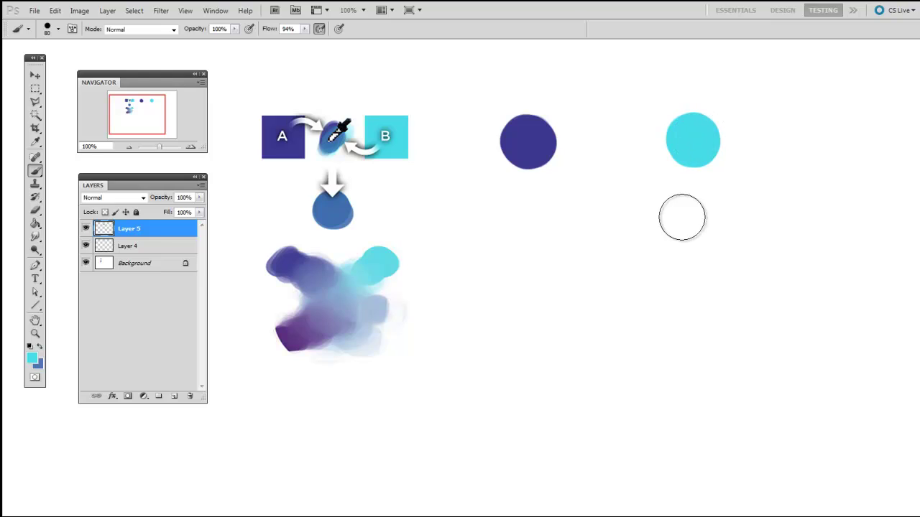
- Sample the dark purple swatch and paint a larger circle between the two swatches with a 100 px brush
scroll(618, 184, "right", 1)
left_click(505, 138, "alt")
key("bracketright")
key("bracketright")
left_click(580, 139)
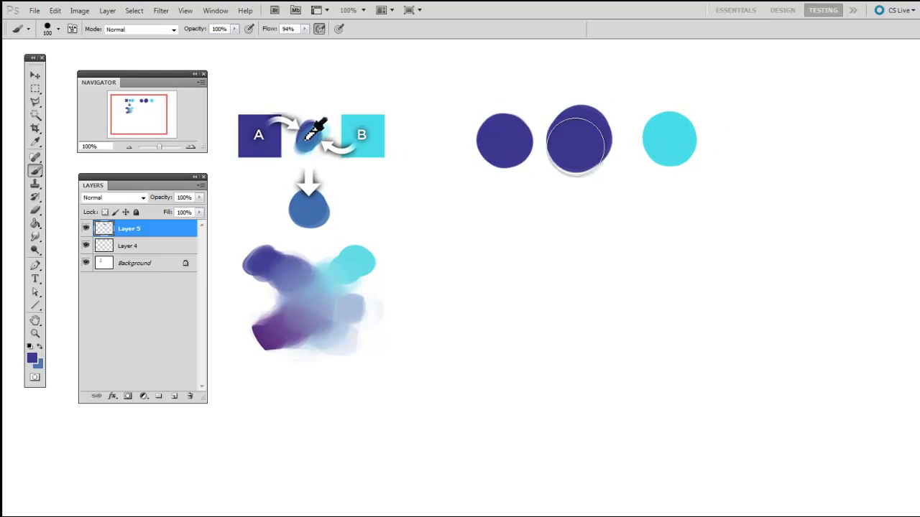
mouse_move(576, 139)
left_mouse_down()
mouse_move(573, 149)
mouse_move(586, 144)
left_mouse_up()
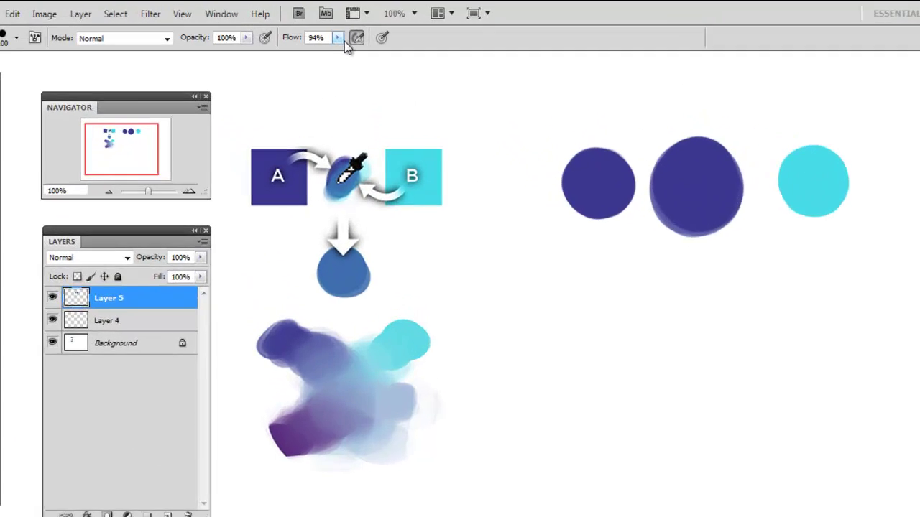
- Set the brush flow to 50%
left_click(304, 29)
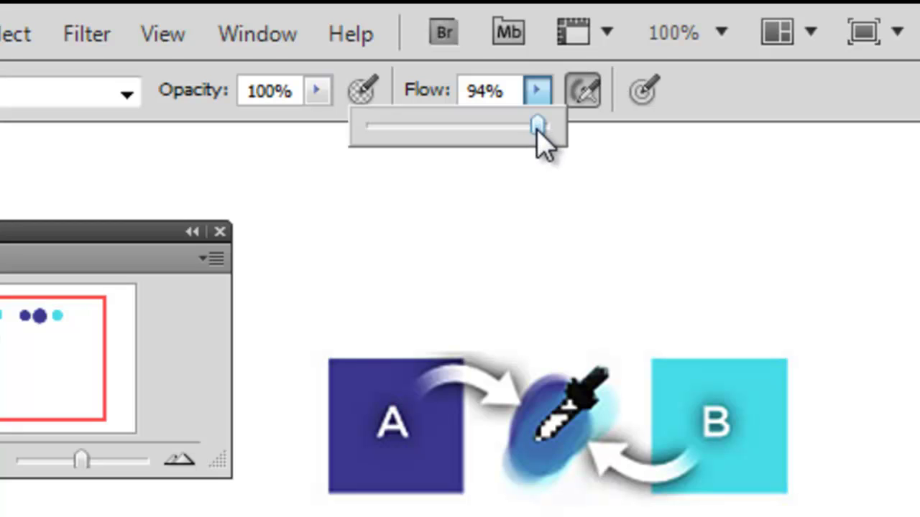
left_click_drag(537, 128, 448, 137)
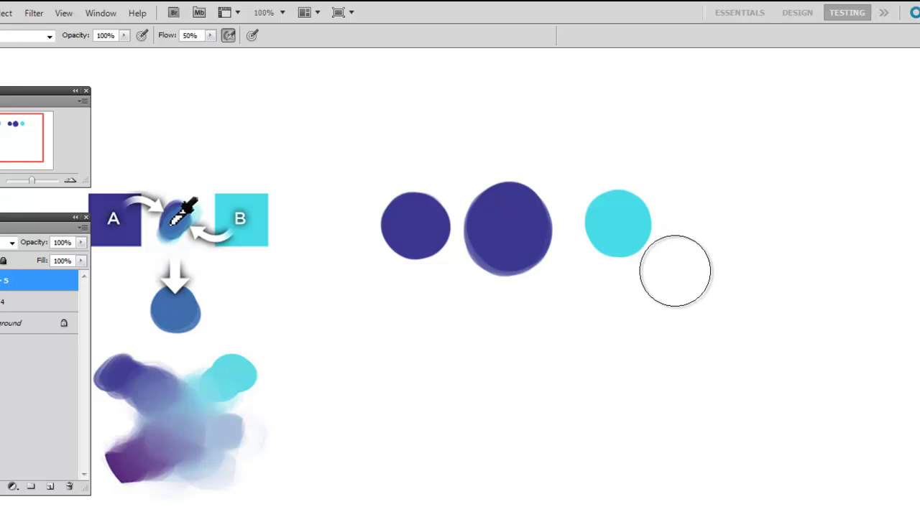
left_click_drag(655, 308, 665, 308)
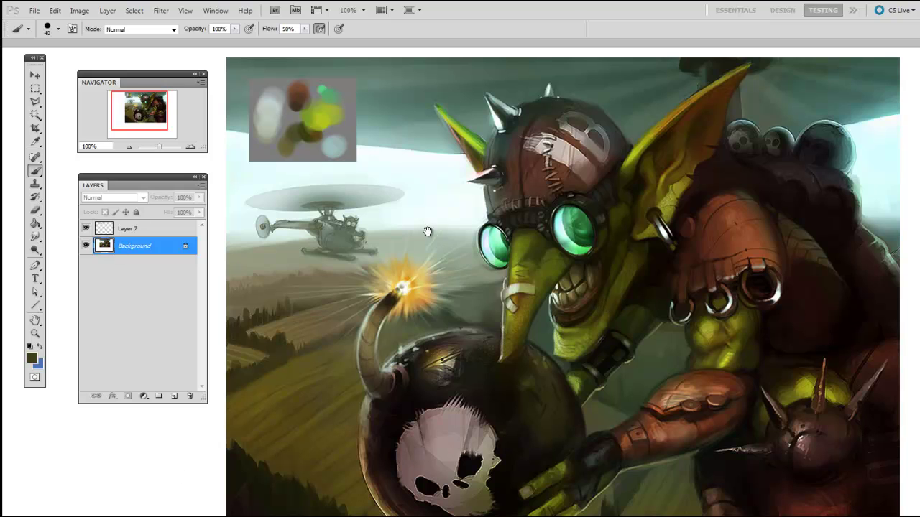
- Select Layer 7 in the goblin painting and toggle its visibility to compare the image with and without the palette
left_click_drag(429, 225, 506, 293)
key("ctrl+plus")
left_click_drag(493, 225, 502, 308)
left_click(150, 232)
left_click_drag(609, 432, 615, 449)
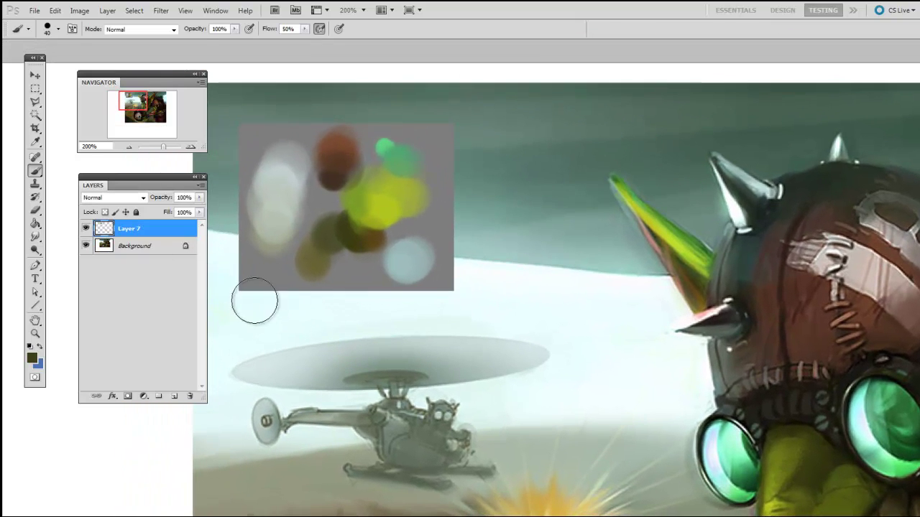
left_click(85, 228)
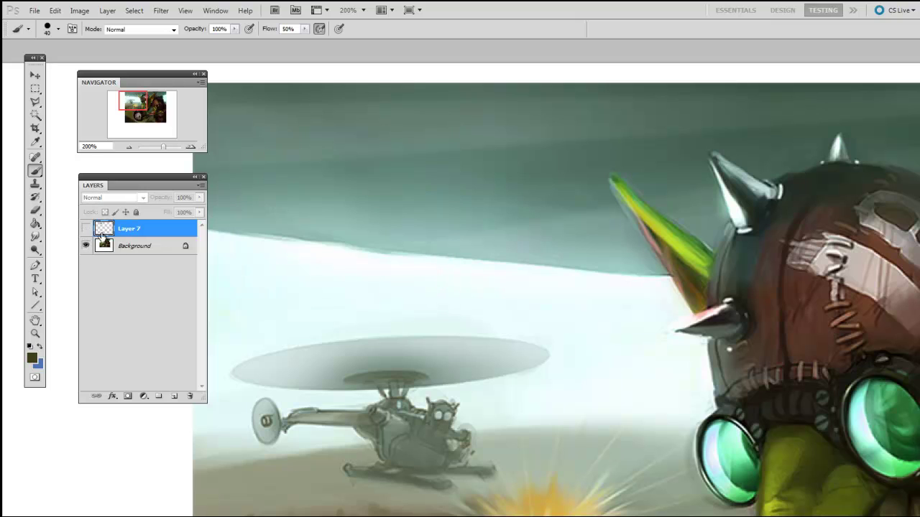
left_click(85, 229)
- Move the Layer 7 colour palette around the painting and place it back in the sky above the helicopter
left_click(35, 75)
left_click_drag(429, 277, 786, 465)
left_click_drag(793, 513, 723, 491)
left_click_drag(671, 384, 799, 226)
left_click_drag(831, 279, 351, 214)
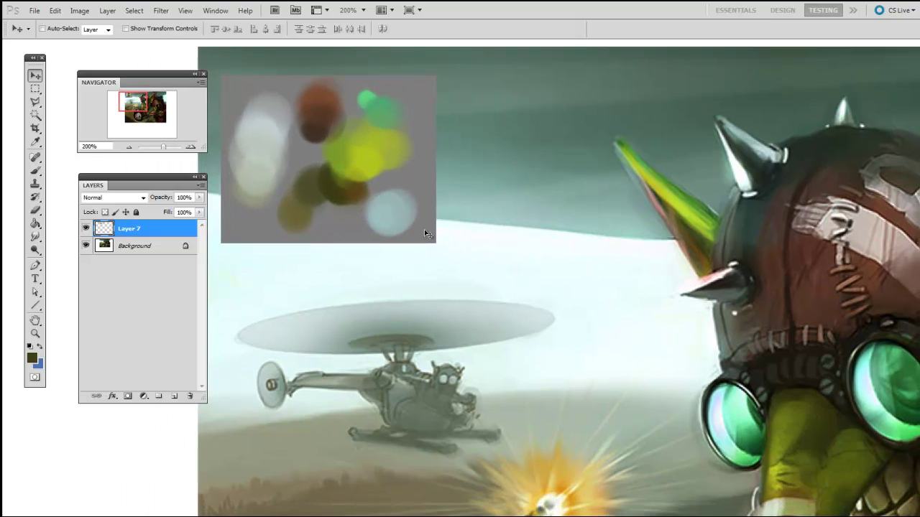
left_click_drag(412, 217, 421, 216)
left_click_drag(536, 409, 532, 412)
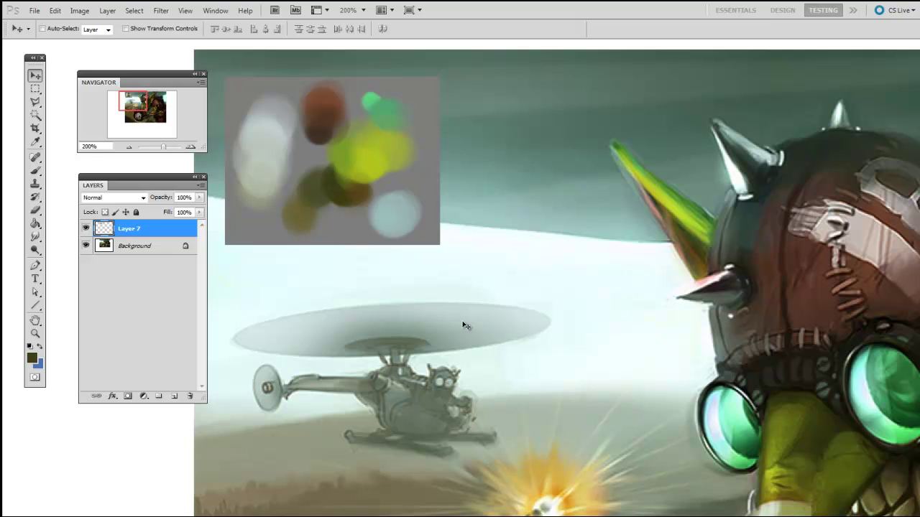
- Create a new layer above Layer 7 and choose the hard round 19 px brush preset
key("ctrl+minus")
left_click_drag(438, 278, 343, 203)
left_click_drag(478, 336, 471, 332)
right_click(392, 269)
left_click(374, 351)
key("ctrl+alt+shift+n")
key("b")
right_click(386, 319)
left_click(401, 388)
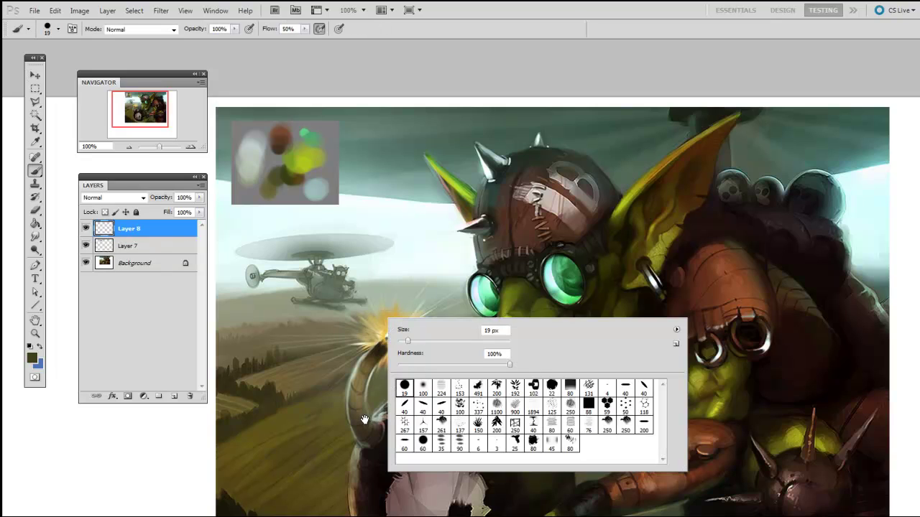
left_click(364, 420)
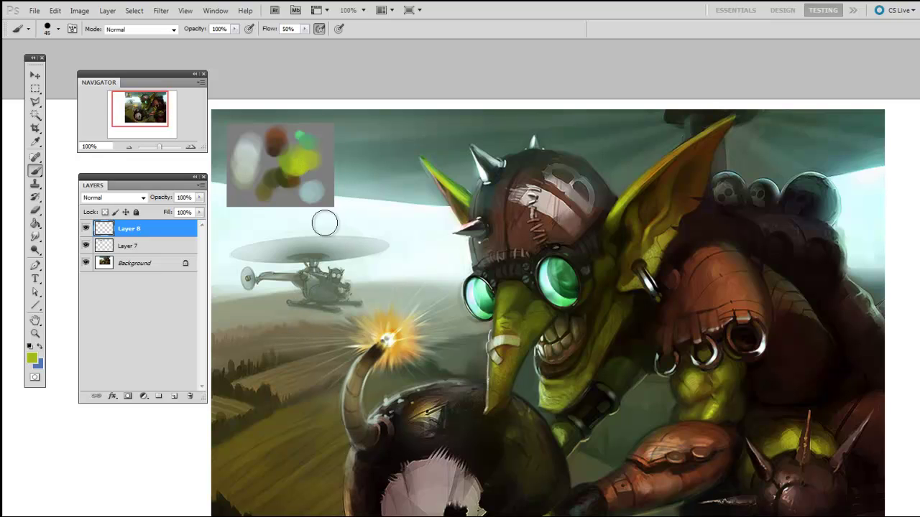
- Sample the pale blue from the palette and paint a patch of it beside the helicopter with a 100 px brush
left_click(311, 187, "alt")
key("bracketright")
key("bracketright")
key("bracketright")
key("bracketright")
key("bracketright")
key("bracketright")
left_click_drag(396, 287, 408, 298)
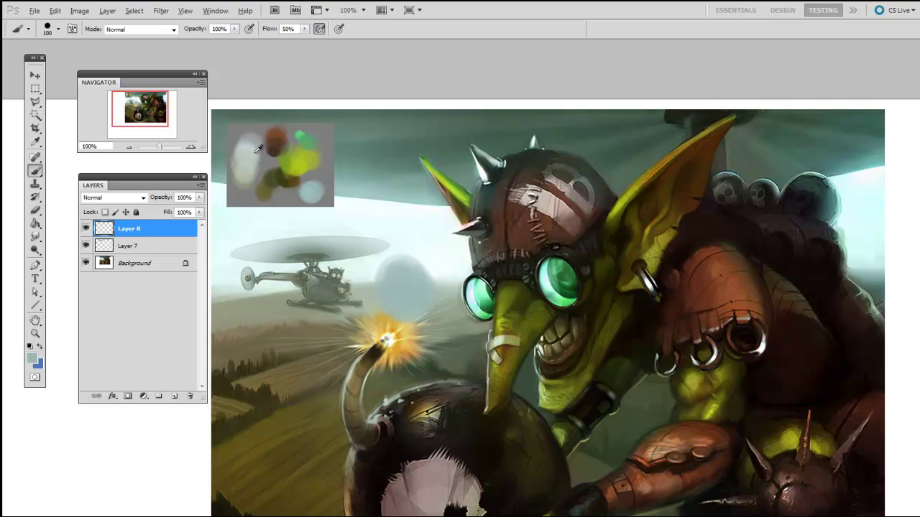
- Paint brown, bright yellow-green and olive-green patches from the palette in a column beside the helicopter
left_click(412, 282)
key("bracketleft")
left_click(304, 160, "alt")
left_click(409, 246)
left_click(303, 156, "alt")
key("bracketright")
left_click_drag(405, 216, 403, 208)
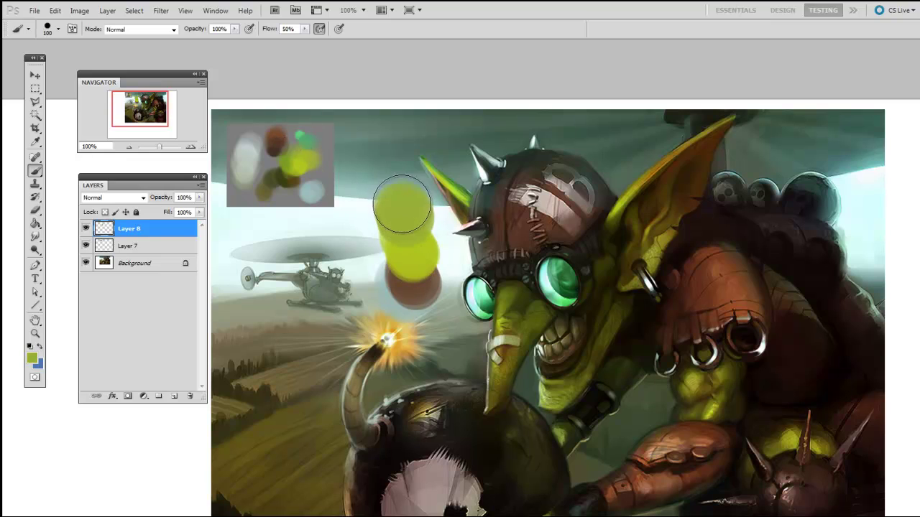
- Sample the pale blue from the palette again and dab it onto the painting with a 125 px brush
left_click(311, 194, "alt")
key("bracketright")
left_click(379, 250)
left_click_drag(461, 313, 467, 297)
- Pick a foreground colour in the colour picker and delete Layer 8 with its test patches
left_click(35, 360)
left_click_drag(578, 196, 627, 151)
left_click(535, 237)
left_click(715, 174)
key("b")
left_click_drag(180, 231, 189, 397)
scroll(604, 402, "down", 2)
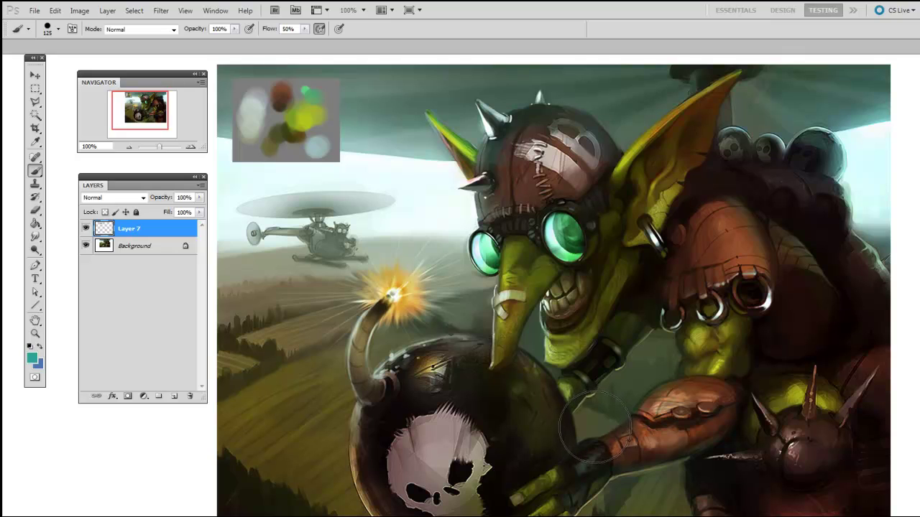
- Sample the yellow-green from the palette and reduce the brush to 80 px
left_click(305, 120, "alt")
key("bracketleft")
key("bracketleft")
key("bracketleft")
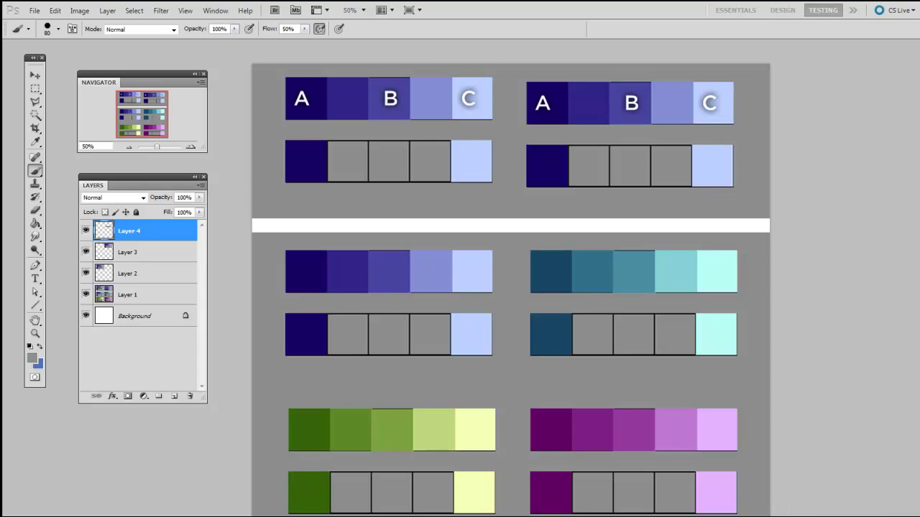
- Add a new layer above Layer 4 in the colour-mixing sheet and choose the hard round 19 px brush preset
left_click_drag(606, 363, 565, 391)
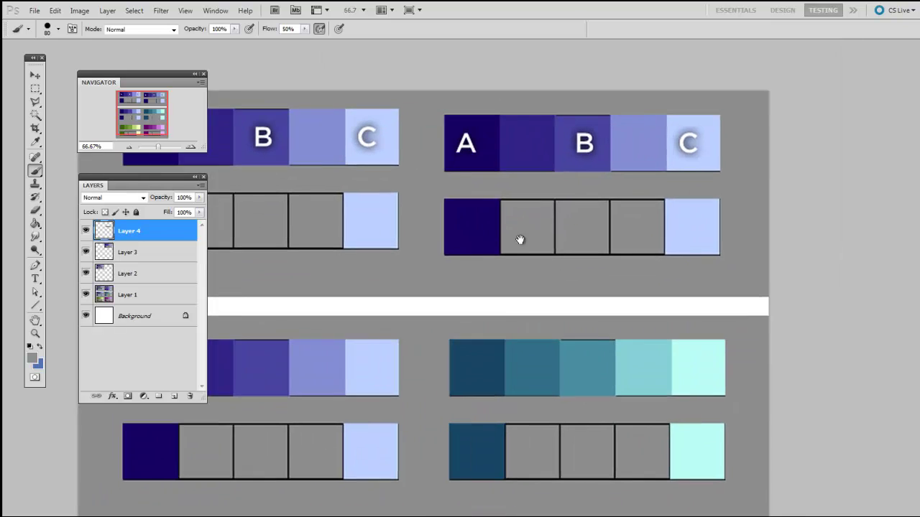
left_click_drag(520, 240, 486, 261)
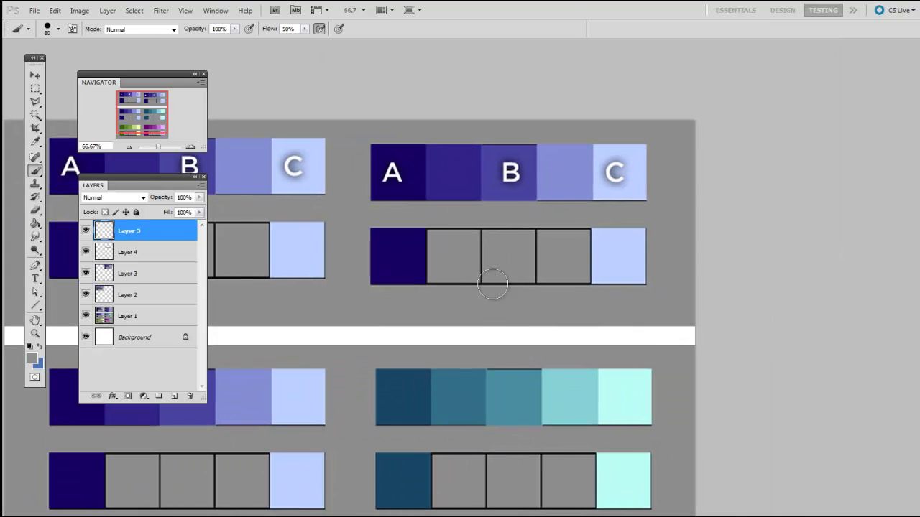
left_click(499, 330, "ctrl")
left_click_drag(498, 335, 484, 369)
right_click(480, 260)
left_click(495, 326)
left_click(449, 357)
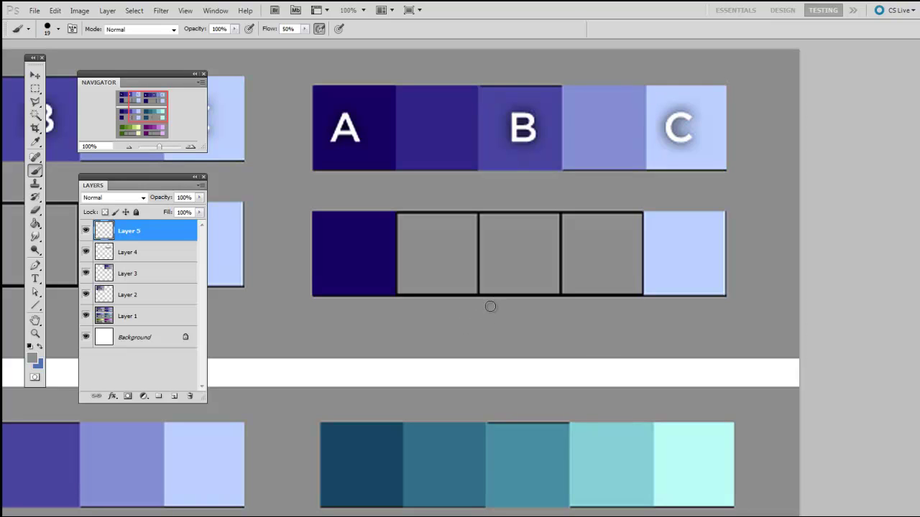
- Lower the brush flow to 47% and frame the upper A–B–C exercise row
left_click_drag(506, 321, 529, 302)
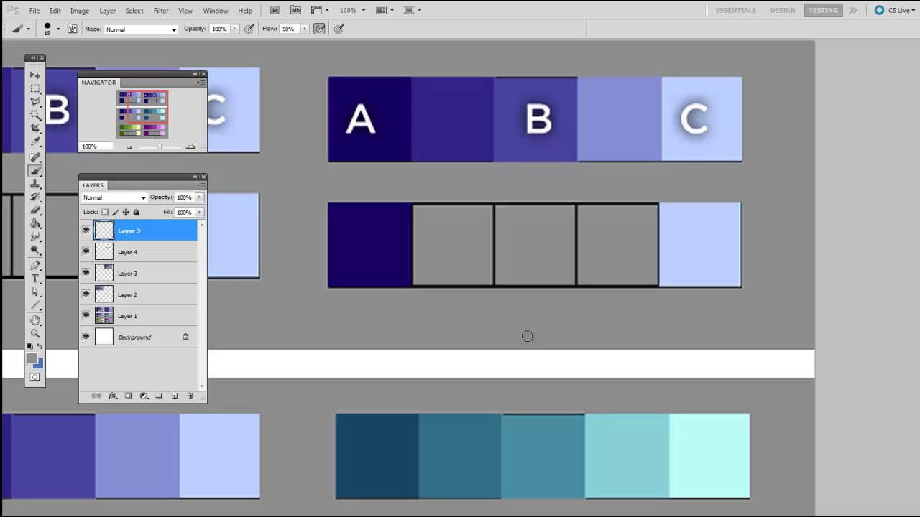
left_click_drag(535, 327, 533, 330)
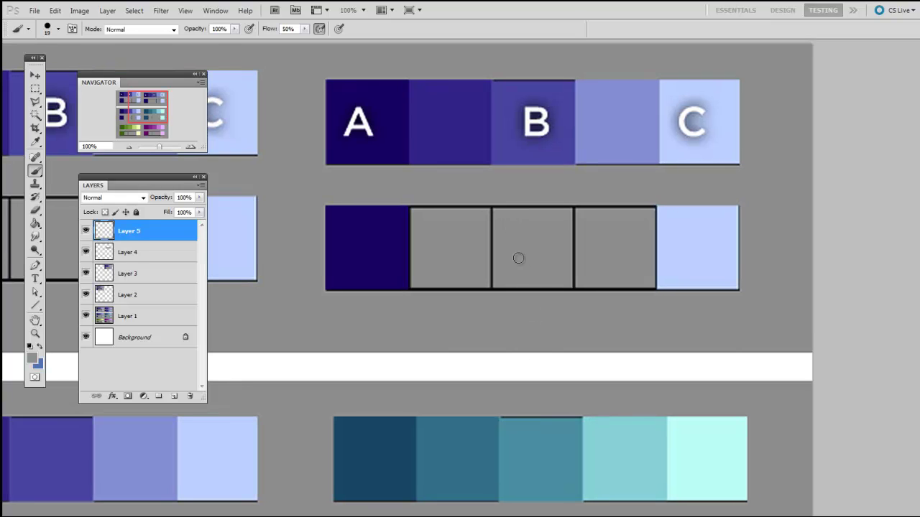
left_click(305, 29)
left_click(304, 39)
right_click(450, 299)
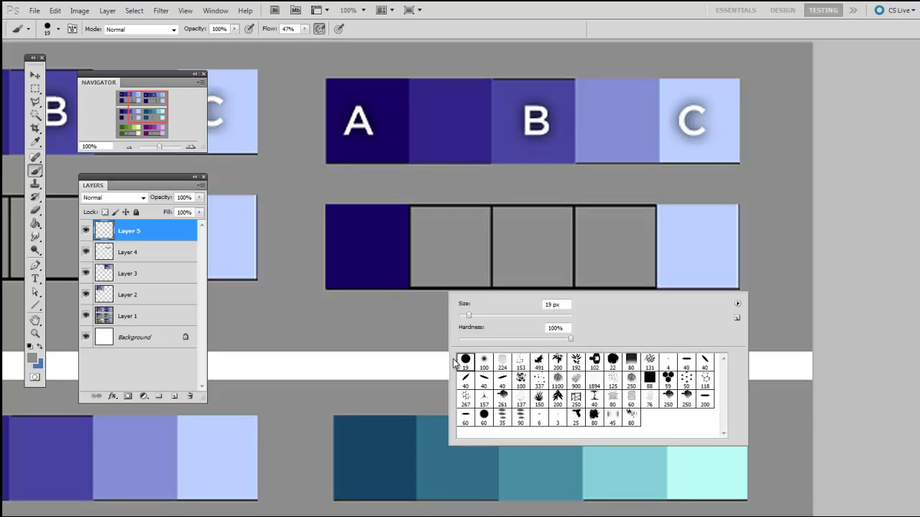
left_click_drag(437, 344, 447, 341)
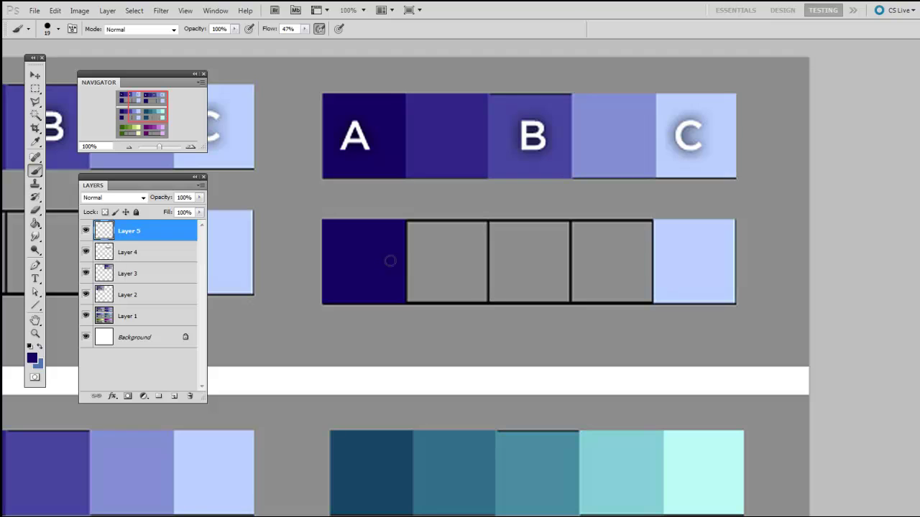
- Enlarge the brush to 90 px and fill the middle empty cell below B with the dark blue of A
key("bracketright")
key("bracketright")
key("bracketright")
key("bracketright")
key("bracketright")
key("bracketright")
key("bracketright")
key("bracketright")
mouse_move(509, 224)
left_mouse_down()
mouse_move(509, 319)
mouse_move(521, 218)
mouse_move(524, 307)
mouse_move(537, 219)
mouse_move(533, 295)
mouse_move(544, 230)
mouse_move(546, 315)
mouse_move(549, 217)
mouse_move(522, 324)
left_mouse_up()
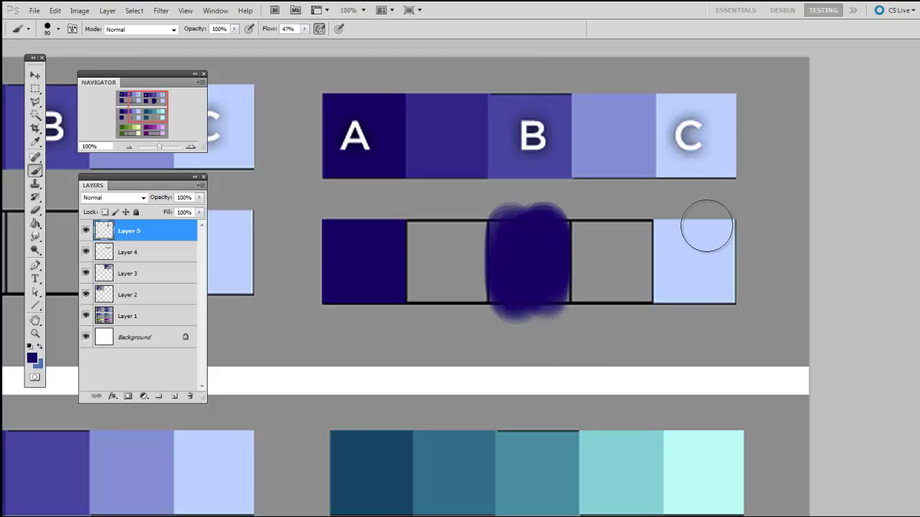
- Layer the light blue end colour and more of the dark blue over the middle cell to mix them
left_click(702, 264, "alt")
key("bracketright")
mouse_move(518, 241)
left_mouse_down()
mouse_move(512, 280)
mouse_move(518, 223)
mouse_move(529, 317)
left_mouse_up()
left_click(367, 251, "alt")
left_click_drag(518, 267, 523, 302)
- Sample the light blue end cell again and glaze it over the middle cell, first with a larger, then a smaller brush
left_click(697, 244, "alt")
key("bracketright")
key("bracketright")
key("bracketright")
mouse_move(540, 209)
left_mouse_down()
mouse_move(524, 317)
mouse_move(526, 280)
left_mouse_up()
key("bracketleft")
key("bracketleft")
key("bracketleft")
key("bracketleft")
key("bracketleft")
mouse_move(509, 232)
left_mouse_down()
mouse_move(557, 233)
mouse_move(547, 230)
mouse_move(528, 259)
mouse_move(528, 229)
mouse_move(508, 252)
mouse_move(503, 234)
mouse_move(500, 259)
mouse_move(549, 227)
mouse_move(545, 304)
mouse_move(504, 223)
mouse_move(502, 286)
mouse_move(533, 224)
mouse_move(517, 226)
mouse_move(506, 287)
mouse_move(516, 245)
mouse_move(537, 290)
mouse_move(526, 226)
mouse_move(513, 283)
mouse_move(515, 228)
mouse_move(549, 228)
mouse_move(558, 308)
mouse_move(523, 299)
left_mouse_up()
- Sample the mixed purple from the middle cell and even out both of its sides with a brush of about 30 px
left_click(529, 228, "alt")
key("bracketleft")
key("bracketleft")
key("bracketleft")
key("bracketleft")
left_click_drag(505, 209, 496, 316)
mouse_move(546, 210)
left_mouse_down()
mouse_move(546, 259)
mouse_move(528, 299)
mouse_move(534, 308)
mouse_move(561, 278)
mouse_move(557, 302)
mouse_move(559, 227)
mouse_move(559, 248)
mouse_move(496, 230)
mouse_move(501, 313)
mouse_move(519, 227)
mouse_move(558, 217)
mouse_move(543, 220)
mouse_move(526, 264)
left_mouse_up()
key("bracketright")
key("bracketleft")
key("bracketleft")
key("bracketright")
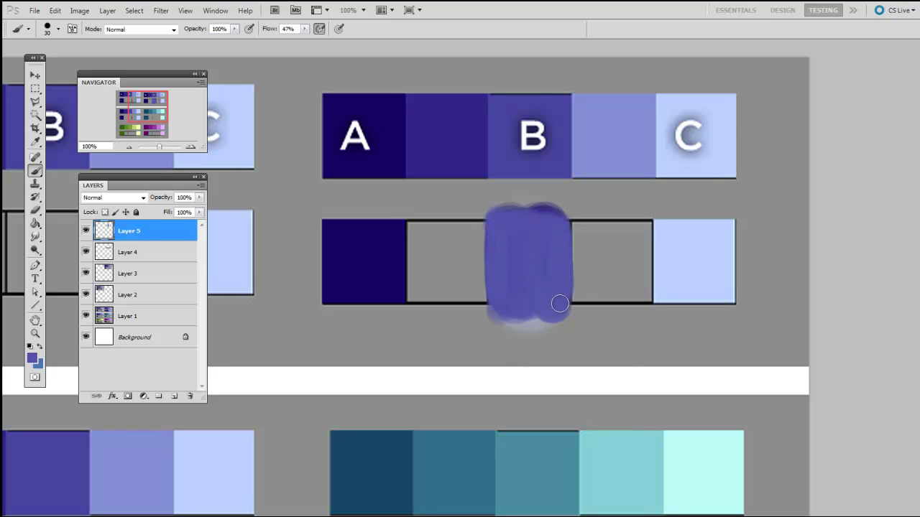
- Enlarge the brush to about 80 px, sample the deeper purple inside the middle cell and paint it evenly across that cell
key("bracketright")
key("bracketright")
key("bracketright")
key("bracketright")
key("bracketright")
key("bracketright")
key("bracketright")
key("bracketright")
key("bracketright")
key("bracketright")
left_click(515, 240, "alt")
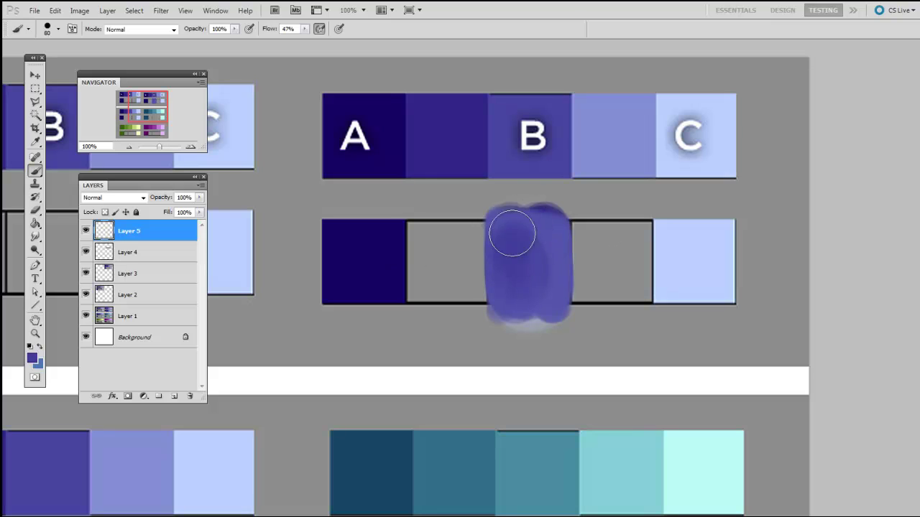
mouse_move(531, 232)
left_mouse_down()
mouse_move(530, 271)
mouse_move(532, 259)
mouse_move(505, 229)
mouse_move(535, 294)
mouse_move(544, 259)
left_mouse_up()
key("bracketleft")
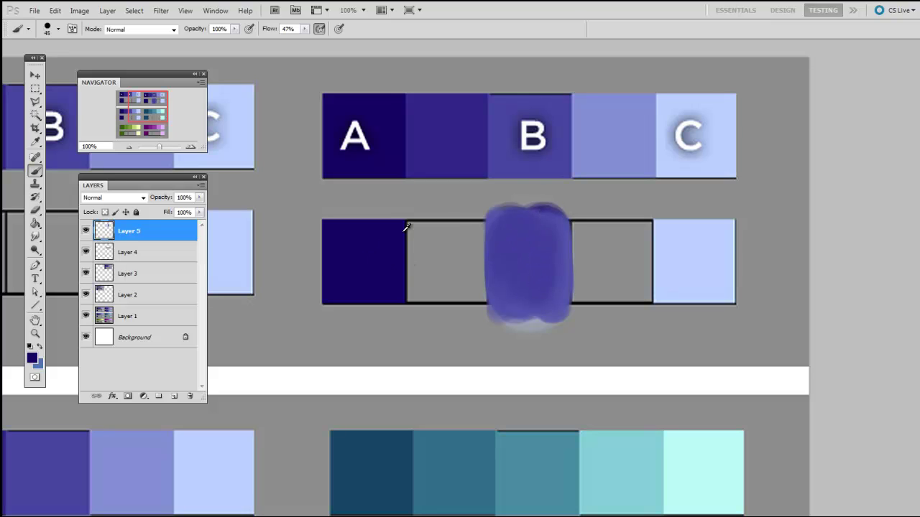
- Fill the empty second cell with the dark blue of A using a larger brush
key("bracketright")
key("bracketright")
key("bracketright")
key("bracketright")
key("bracketright")
key("bracketright")
key("bracketright")
left_click_drag(425, 254, 493, 203)
- Sample the middle cell's purple, glaze it over the dark blue second cell and resample the mix to spread it
left_click(506, 224, "alt")
key("bracketright")
key("bracketright")
key("bracketright")
key("bracketright")
key("bracketleft")
key("bracketleft")
mouse_move(442, 287)
left_mouse_down()
mouse_move(443, 228)
mouse_move(439, 297)
mouse_move(443, 277)
left_mouse_up()
left_click(446, 262, "alt")
mouse_move(436, 232)
left_mouse_down()
mouse_move(431, 255)
mouse_move(459, 288)
mouse_move(427, 261)
mouse_move(431, 215)
mouse_move(455, 236)
mouse_move(431, 256)
mouse_move(434, 229)
mouse_move(463, 277)
mouse_move(424, 220)
mouse_move(474, 277)
mouse_move(447, 227)
mouse_move(420, 273)
left_mouse_up()
- Resample the dark end cell and the second cell's mixed colour, and reduce the brush to 60 px for the next cell
key("bracketleft")
left_click(368, 273, "alt")
left_click(435, 260, "alt")
key("bracketleft")
key("bracketleft")
key("bracketleft")
key("bracketleft")
key("bracketleft")
key("bracketright")
key("bracketright")
left_click_drag(634, 306, 602, 290)
left_click(407, 242, "alt")
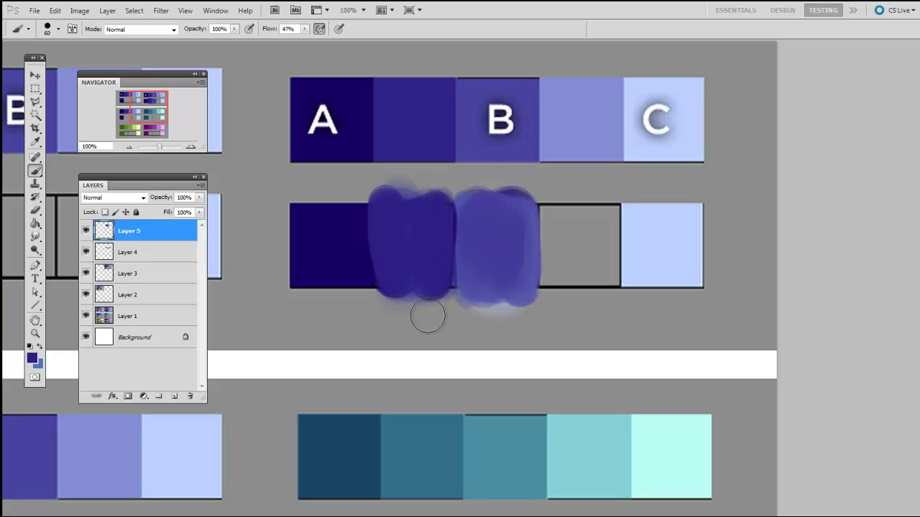
- Sample the purple of the middle cell and lay it into the empty fourth cell as a base
left_click_drag(557, 227, 495, 232)
left_click_drag(568, 250, 546, 257)
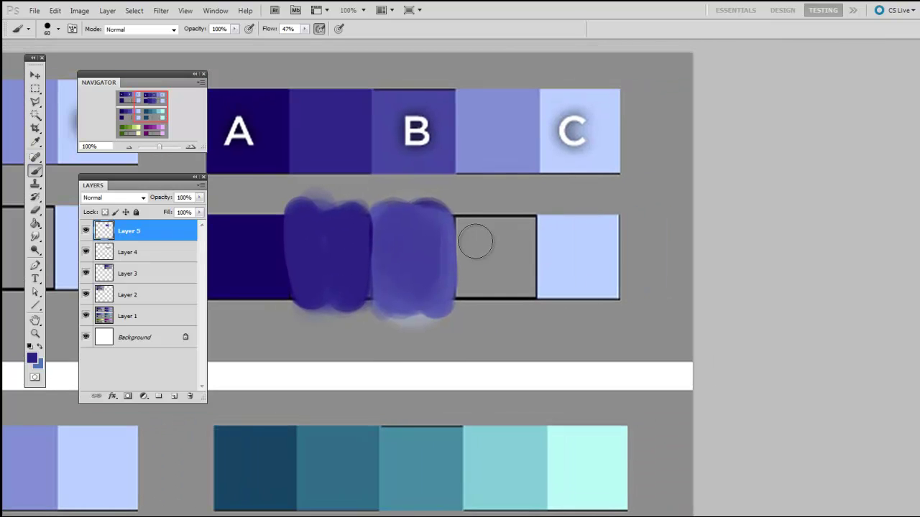
left_click(414, 258, "alt")
mouse_move(481, 242)
left_mouse_down()
mouse_move(471, 278)
mouse_move(499, 224)
mouse_move(521, 217)
mouse_move(511, 295)
left_mouse_up()
- Sample the light blue end cell and glaze it over the fourth cell's purple with a larger brush
left_click(559, 225, "alt")
key("bracketright")
key("bracketright")
key("bracketright")
key("bracketright")
key("bracketright")
mouse_move(496, 244)
left_mouse_down()
mouse_move(496, 294)
mouse_move(488, 215)
mouse_move(493, 296)
left_mouse_up()
left_click_drag(488, 220, 486, 294)
- Sample the mixed colour in the fourth cell and spread it over the whole cell with a 90 px brush
left_click(490, 231, "alt")
key("bracketleft")
key("bracketleft")
mouse_move(490, 202)
left_mouse_down()
mouse_move(503, 309)
mouse_move(515, 314)
left_mouse_up()
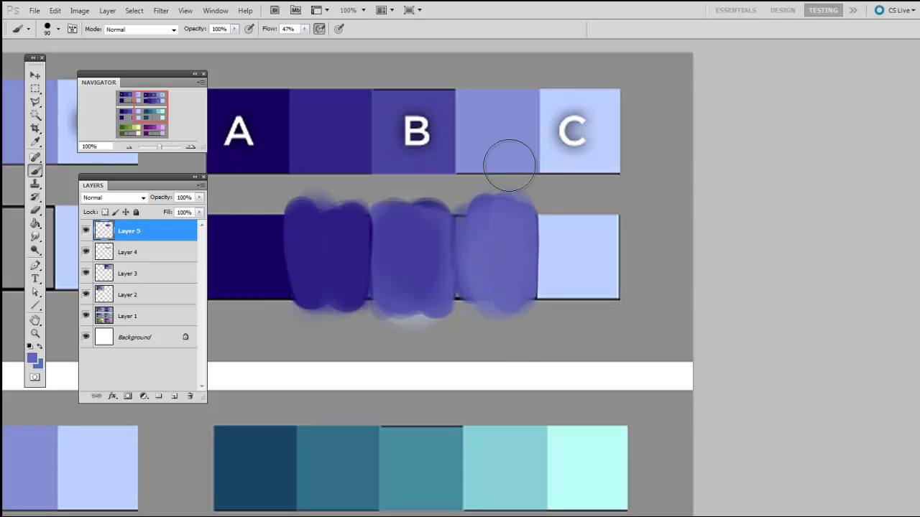
- Lighten the fourth cell by layering more of the light blue end colour over it with an enlarged brush
left_click(562, 261, "alt")
left_click_drag(493, 251, 487, 283)
left_click(424, 266, "alt")
left_click(572, 254, "alt")
key("bracketright")
key("bracketright")
left_click_drag(491, 251, 495, 286)
- Try to even out the fourth cell with its own mixed colour and a slightly smaller brush
left_click(496, 238, "alt")
key("bracketleft")
left_click_drag(498, 222, 493, 306)
key("ctrl+z")
- Reduce the brush to 50 px, sample the colour near the fourth cell's left edge and paint along that edge
left_click(441, 251, "alt")
key("bracketleft")
key("bracketleft")
key("bracketleft")
key("bracketleft")
key("bracketleft")
left_click(472, 273, "alt")
left_click_drag(473, 224, 477, 294)
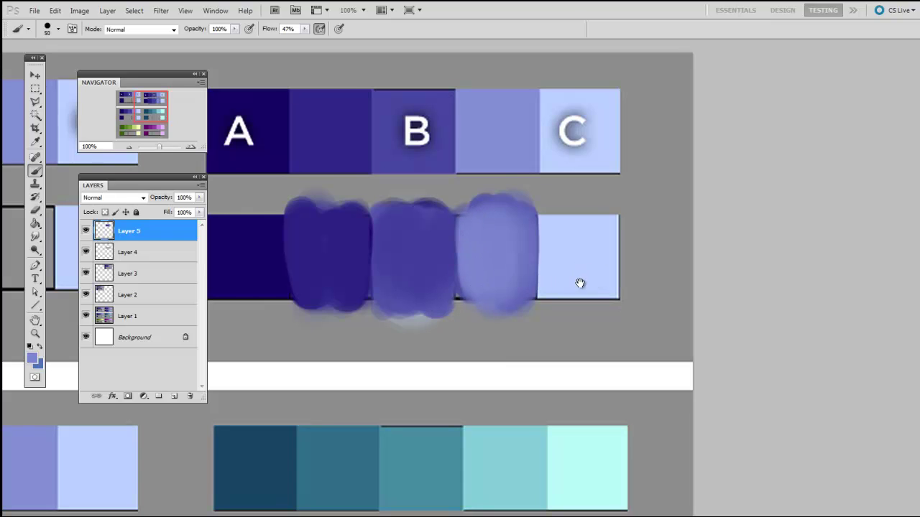
- Sample the light blue end cell and glaze it down the centre of the fourth cell with an 80 px brush
left_click_drag(589, 288, 624, 286)
left_click(601, 253, "alt")
key("bracketright")
key("bracketright")
key("bracketright")
left_click_drag(549, 214, 546, 295)
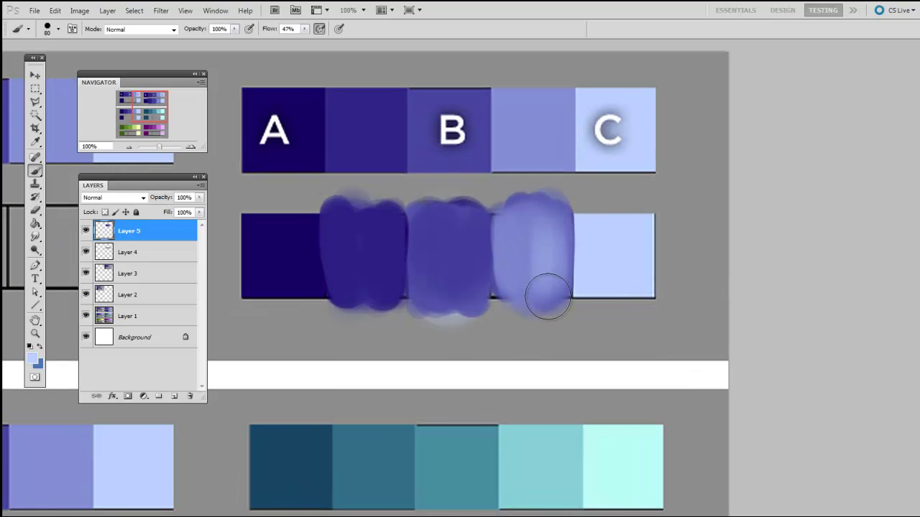
- Sample the lightened mix in the fourth cell and paint it down the cell's right half with a smaller brush
left_click(544, 237, "alt")
key("bracketleft")
key("bracketleft")
key("bracketleft")
mouse_move(550, 224)
left_mouse_down()
mouse_move(518, 307)
mouse_move(557, 233)
mouse_move(558, 299)
left_mouse_up()
- Enlarge the brush and layer a newly sampled colour down the left half of the fourth cell
left_click(478, 246, "alt")
key("bracketright")
key("bracketright")
key("bracketright")
key("bracketright")
key("bracketright")
mouse_move(516, 236)
left_mouse_down()
mouse_move(518, 301)
mouse_move(527, 226)
mouse_move(527, 295)
mouse_move(521, 209)
mouse_move(536, 291)
mouse_move(515, 304)
left_mouse_up()
- Sample the fourth cell's blended periwinkle and even out its left side with a 50 px brush
left_click(537, 221, "alt")
left_click_drag(601, 355, 631, 345)
left_click(550, 244, "alt")
key("bracketleft")
key("bracketleft")
key("bracketleft")
key("bracketleft")
key("bracketleft")
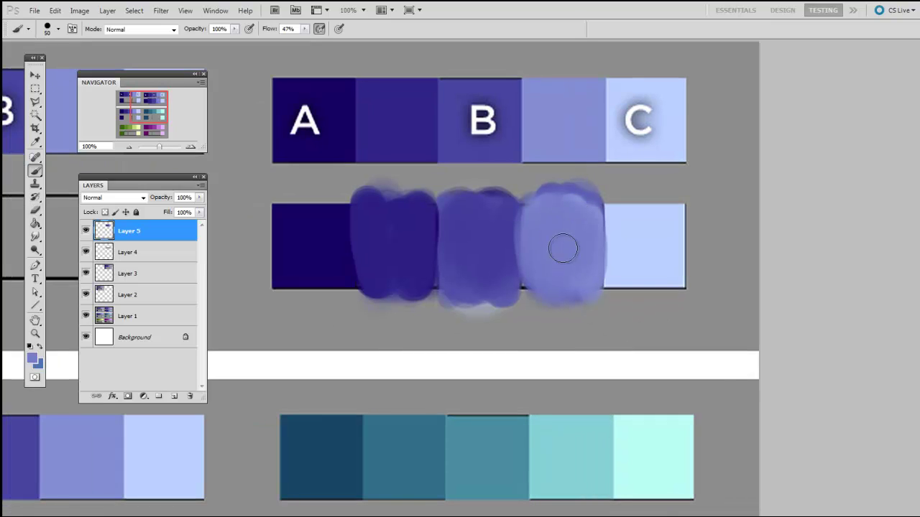
mouse_move(539, 257)
left_mouse_down()
mouse_move(539, 210)
mouse_move(513, 274)
left_mouse_up()
- Tidy the seam between the middle and fourth cells with colours sampled from each, using smaller brushes
left_click(499, 246, "alt")
key("bracketleft")
left_click(544, 218, "alt")
mouse_move(542, 237)
left_mouse_down()
mouse_move(535, 298)
mouse_move(546, 201)
left_mouse_up()
left_click(507, 263, "alt")
key("bracketleft")
left_click_drag(517, 289, 513, 262)
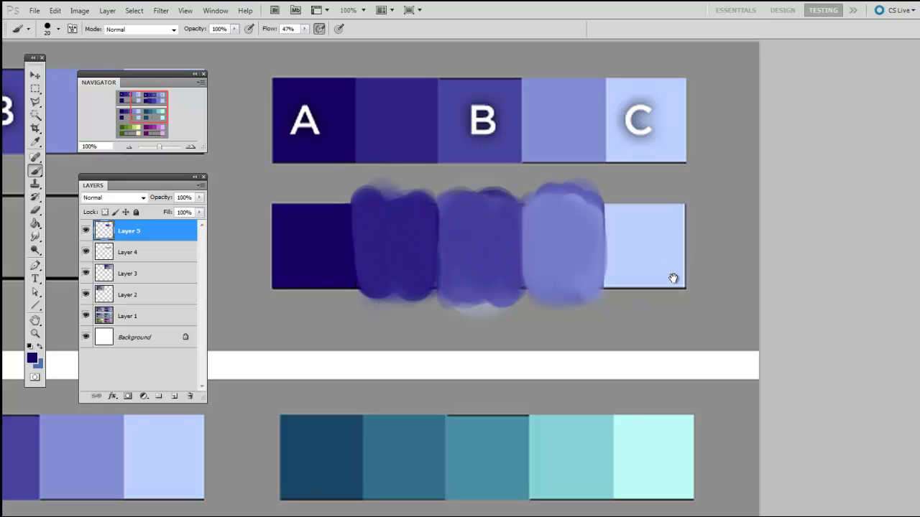
- Paint background grey over the ragged overflow above and below the filled strip with a brush of about 30 px
left_click_drag(680, 273, 709, 273)
key("bracketright")
left_click_drag(645, 275, 648, 286)
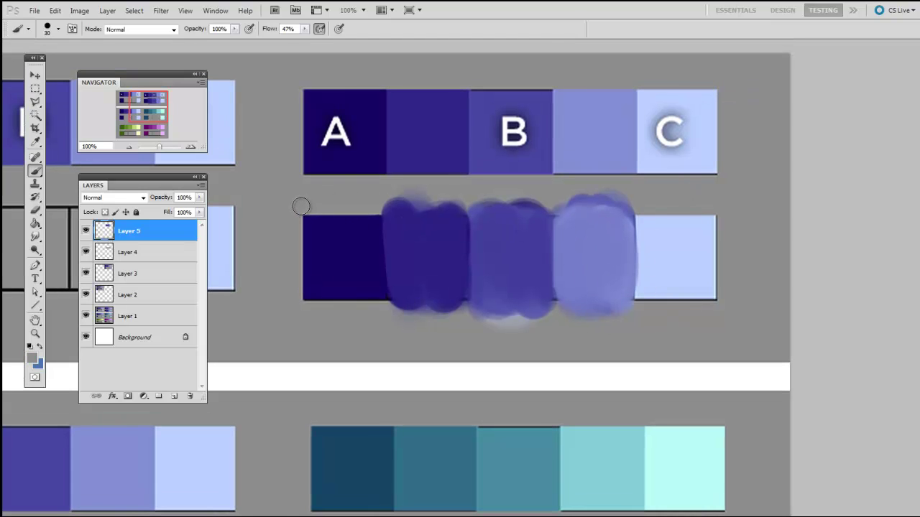
mouse_move(301, 207)
left_mouse_down()
mouse_move(469, 197)
mouse_move(637, 205)
left_mouse_up()
left_click_drag(378, 198, 628, 195)
left_click_drag(311, 310, 747, 322)
left_click_drag(376, 321, 635, 324)
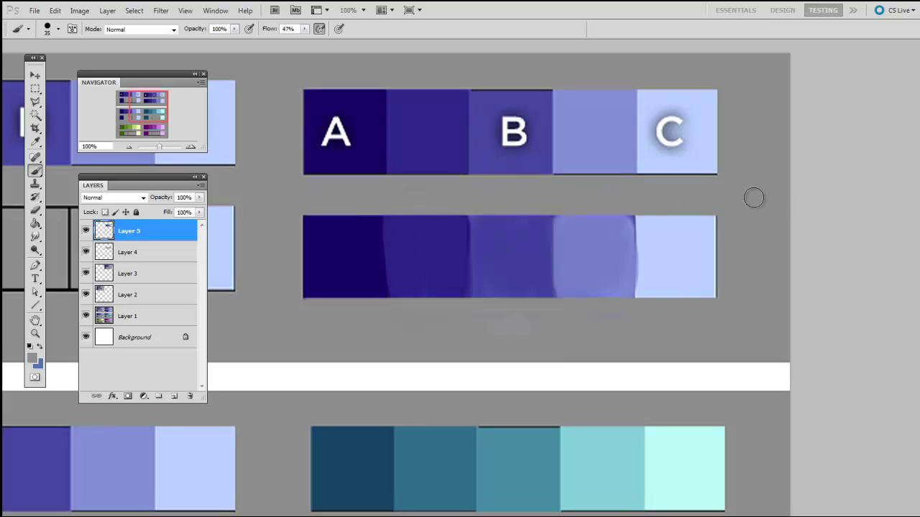
- Zoom out to 66.67% and look over the finished strip and the remaining gradient exercises on the sheet
mouse_move(747, 313)
left_mouse_down()
mouse_move(750, 287)
mouse_move(768, 279)
left_mouse_up()
scroll(646, 323, "up", 1)
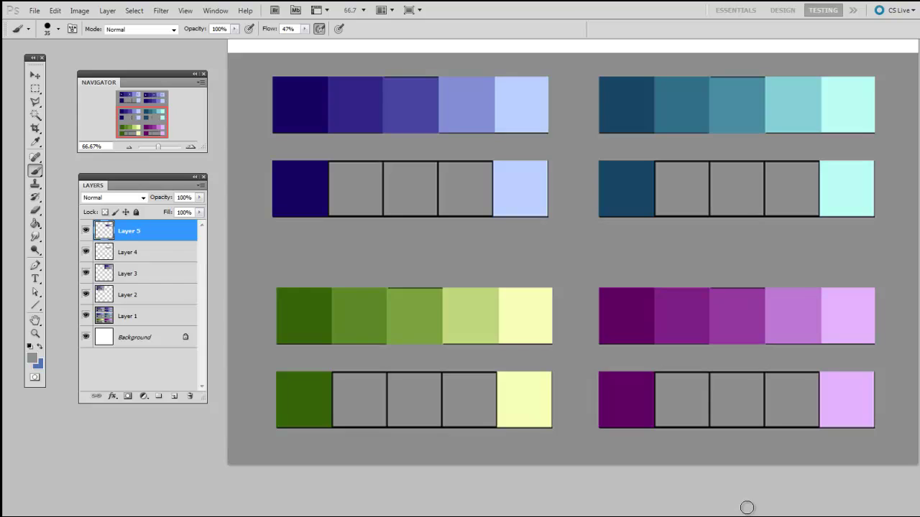
left_click_drag(750, 464, 744, 474)
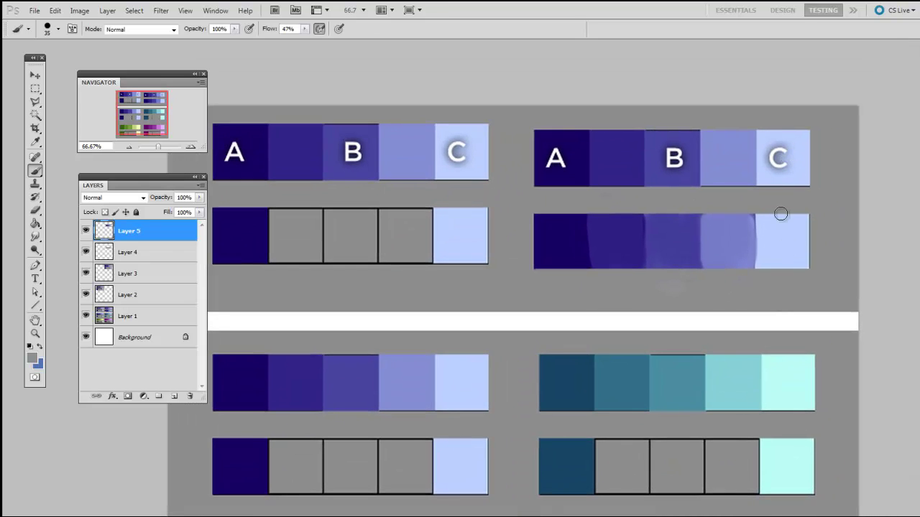
left_click_drag(771, 471, 774, 469)
left_click_drag(743, 497, 746, 494)
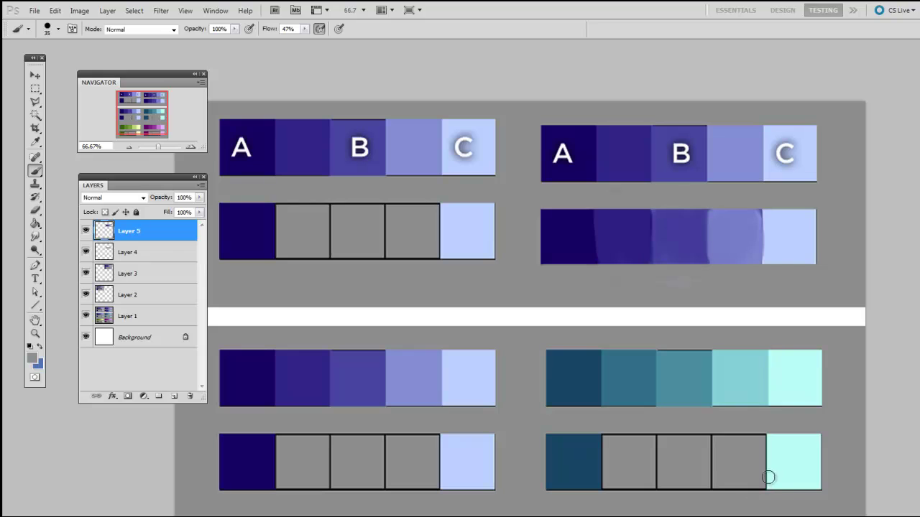
left_click_drag(724, 475, 730, 463)
left_click_drag(723, 503, 729, 492)
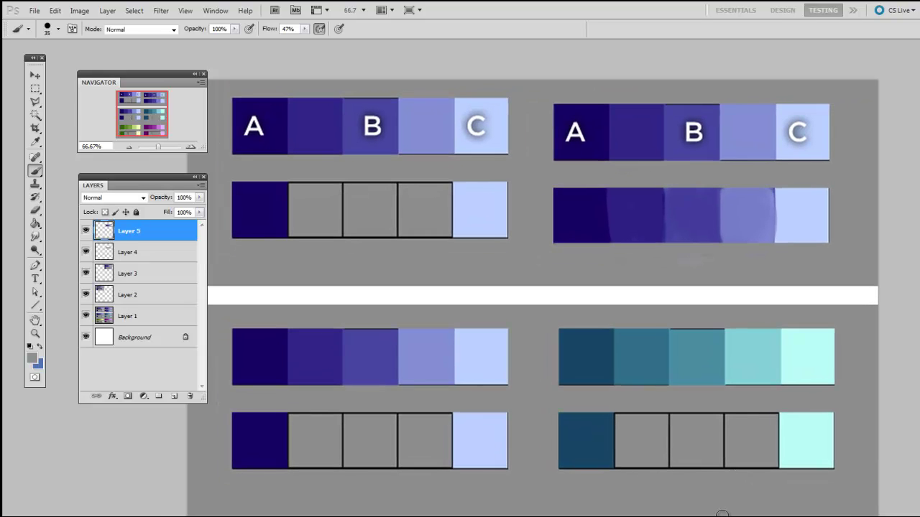